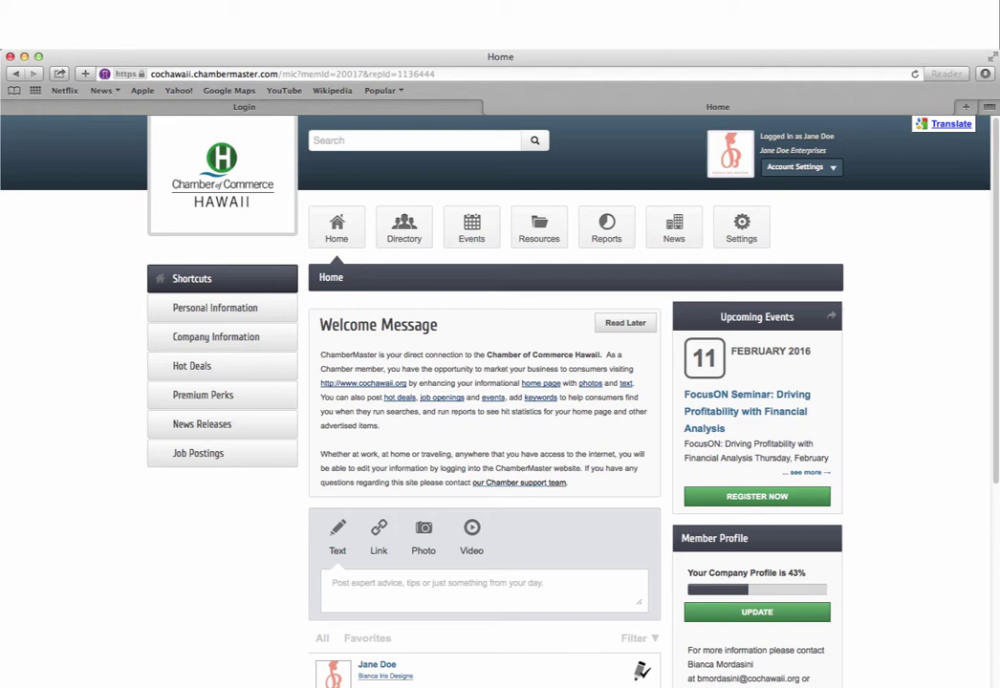
click(312, 111)
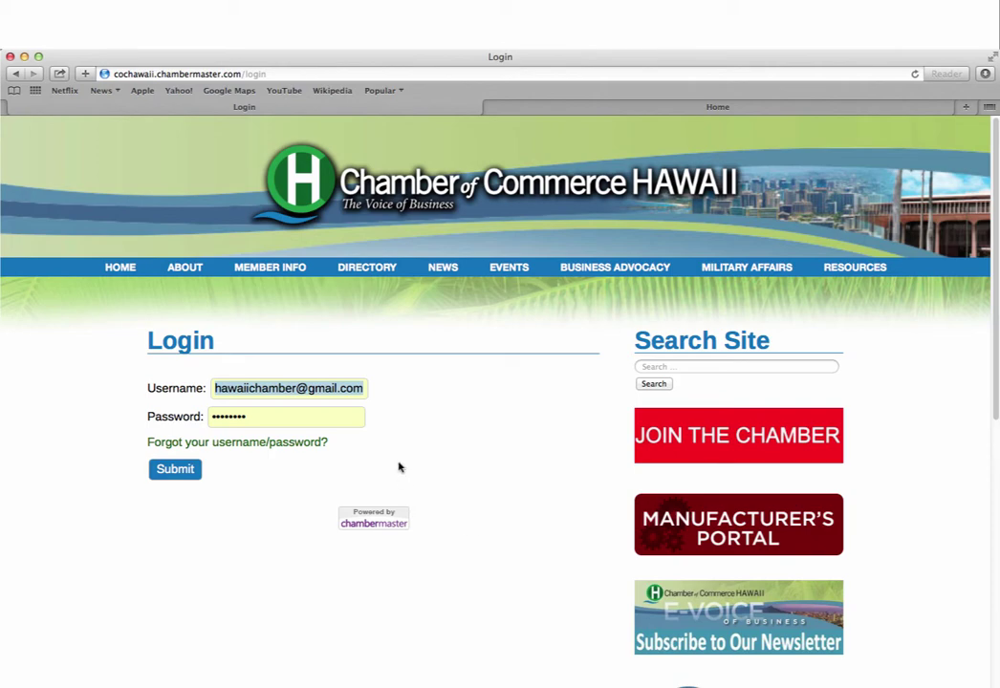
click(361, 390)
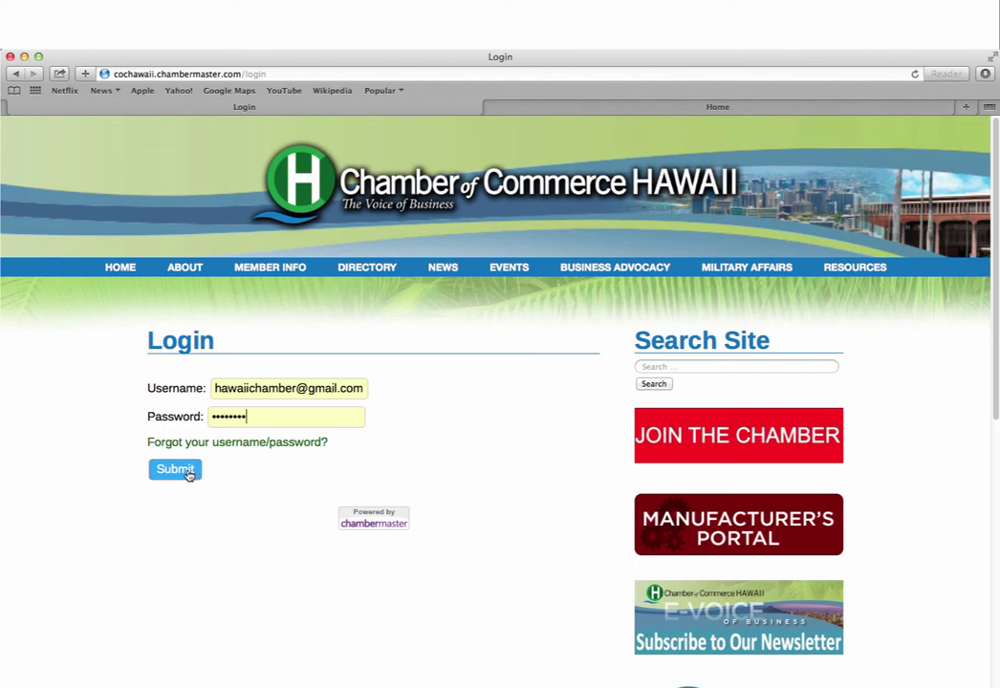
- Sign in and scroll through the Home page's welcome message, upcoming events and activity feed
click(190, 475)
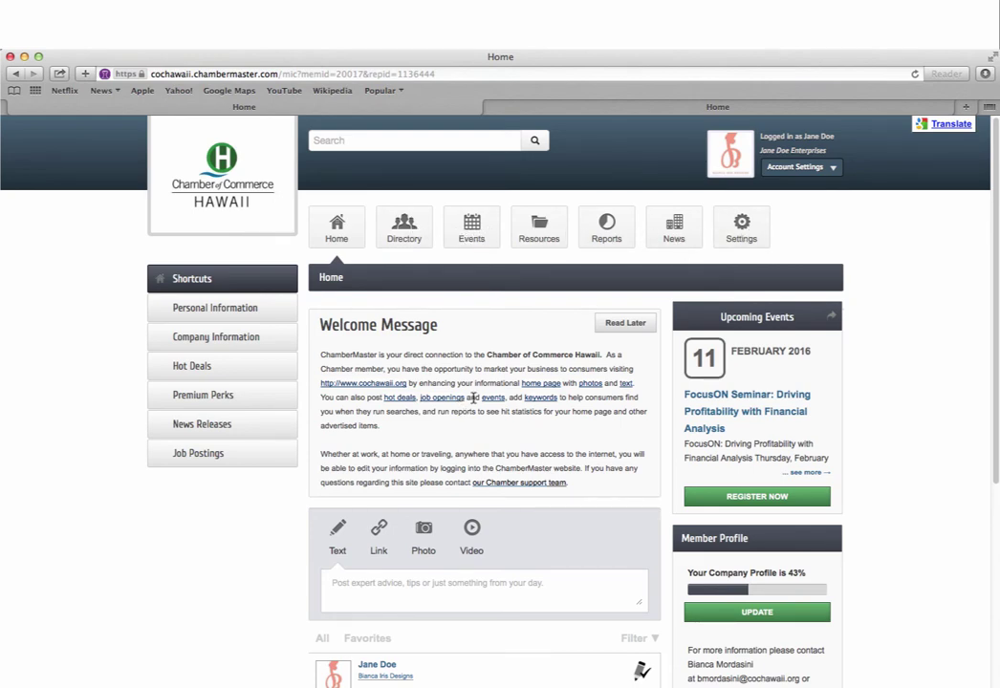
scroll(493, 430, down, 3)
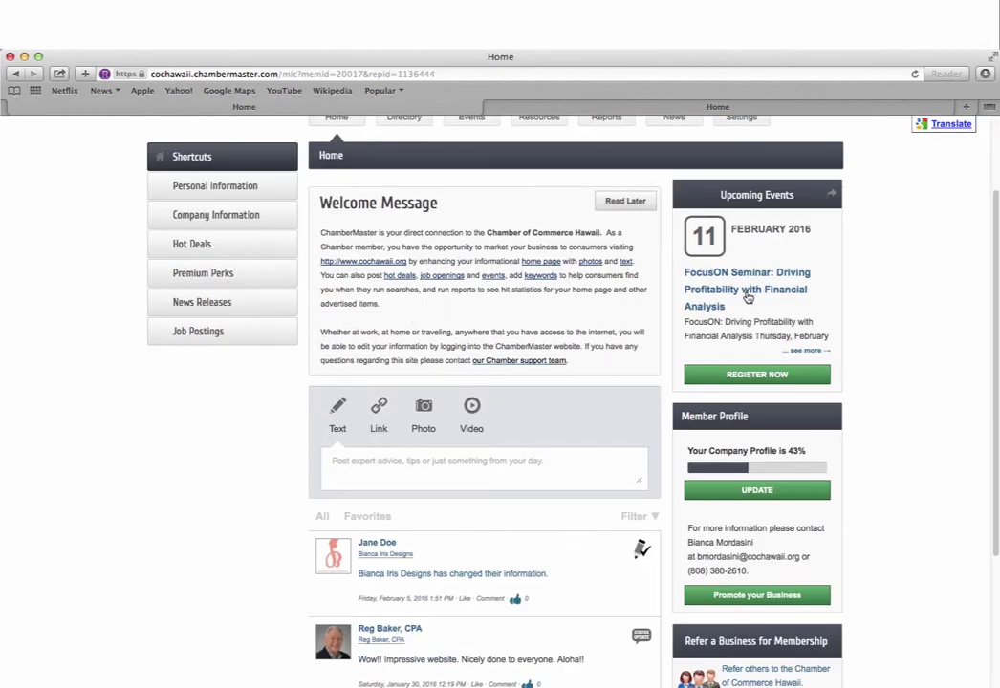
scroll(218, 589, down, 1)
scroll(229, 583, down, 2)
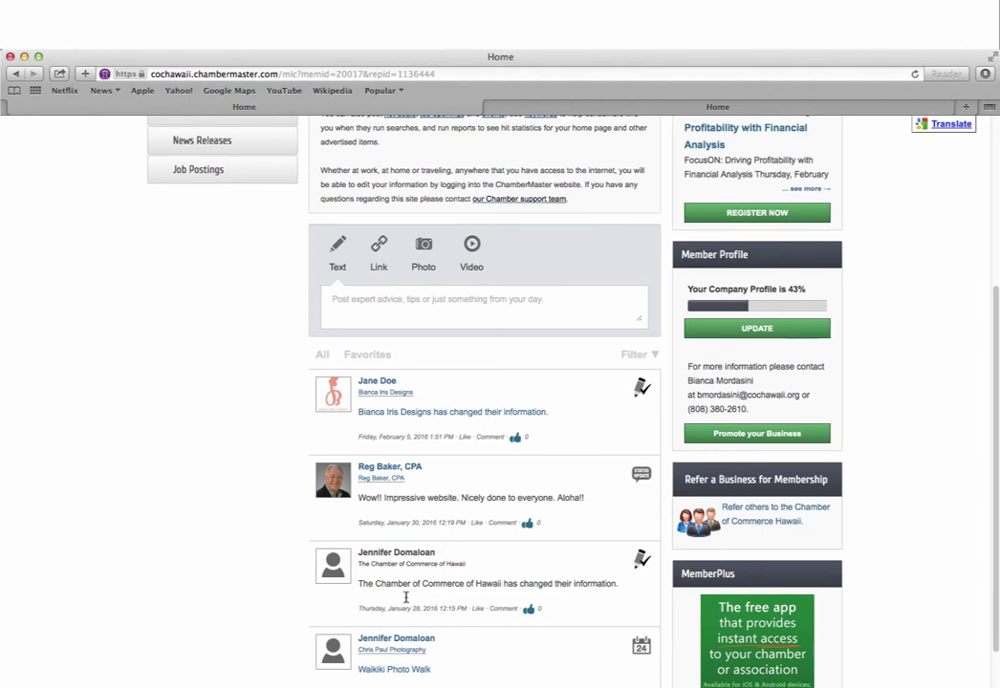
scroll(334, 510, down, 2)
scroll(333, 510, up, 6)
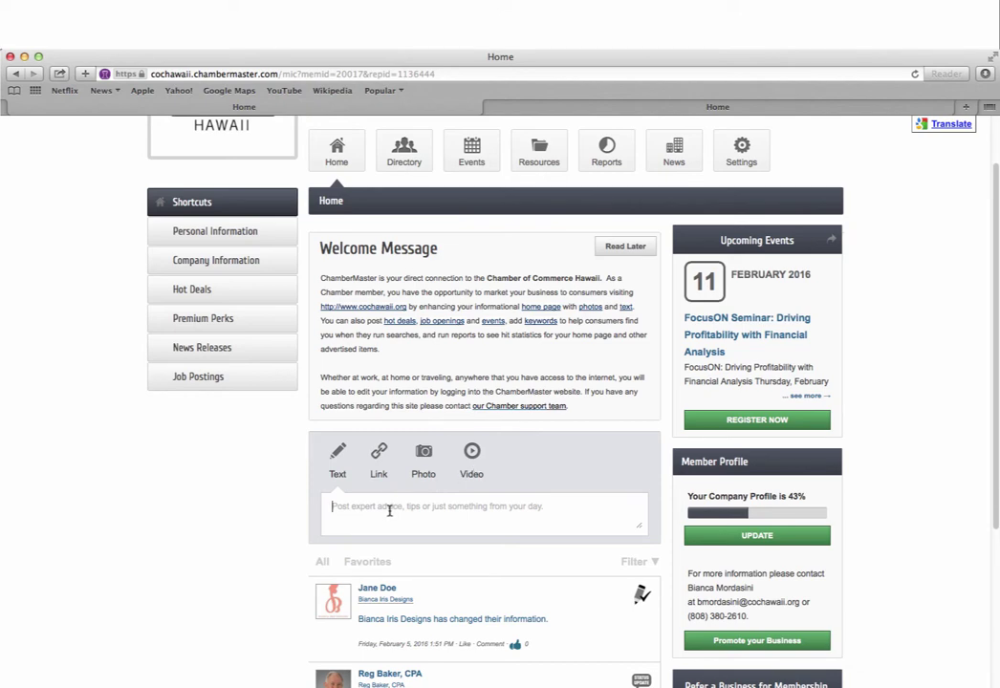
scroll(392, 509, down, 1)
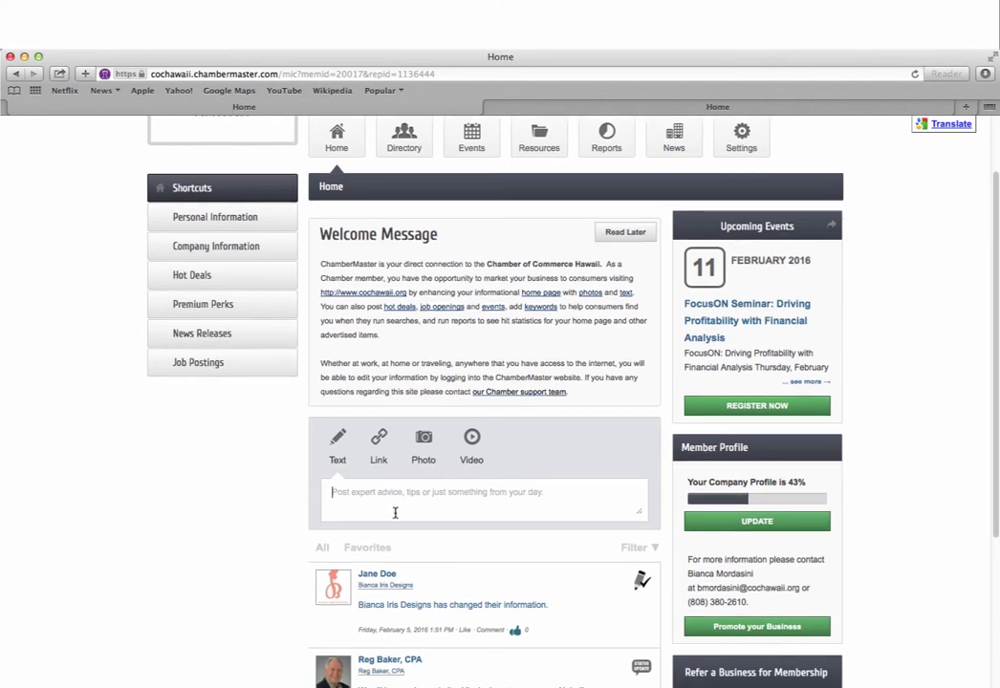
- Search the member directory for 'truck' and check the Category list without choosing one
click(403, 148)
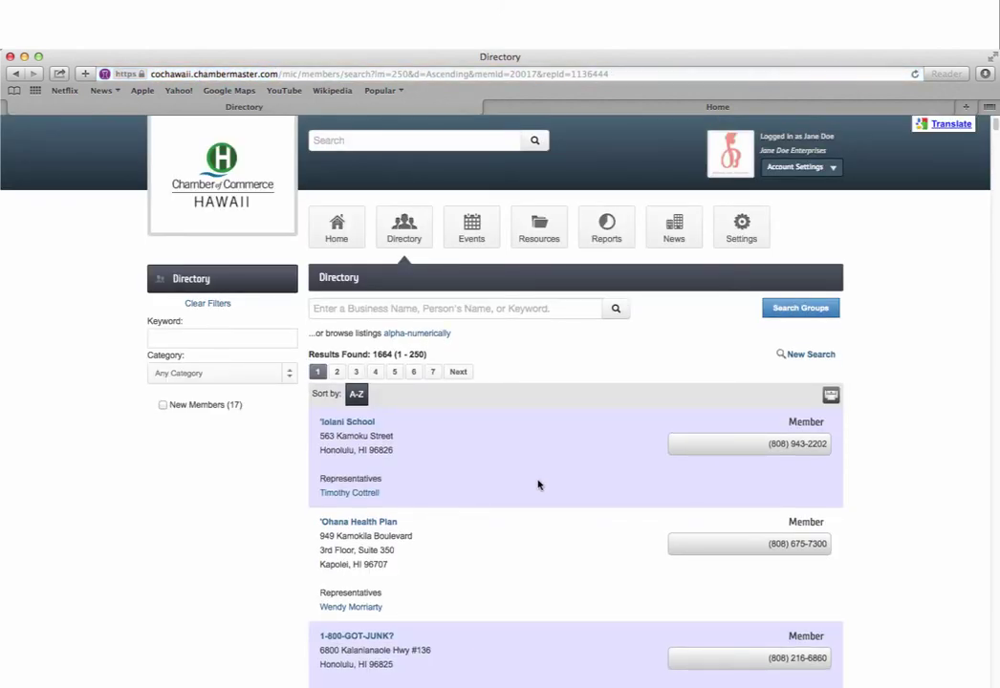
click(401, 309)
text(truck)
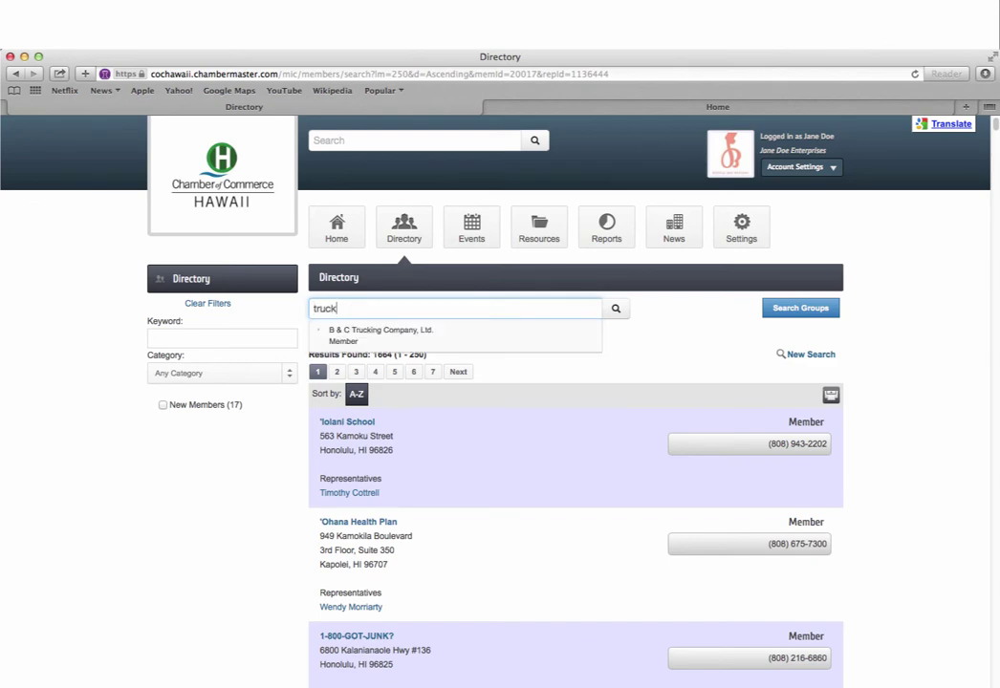
key(Return)
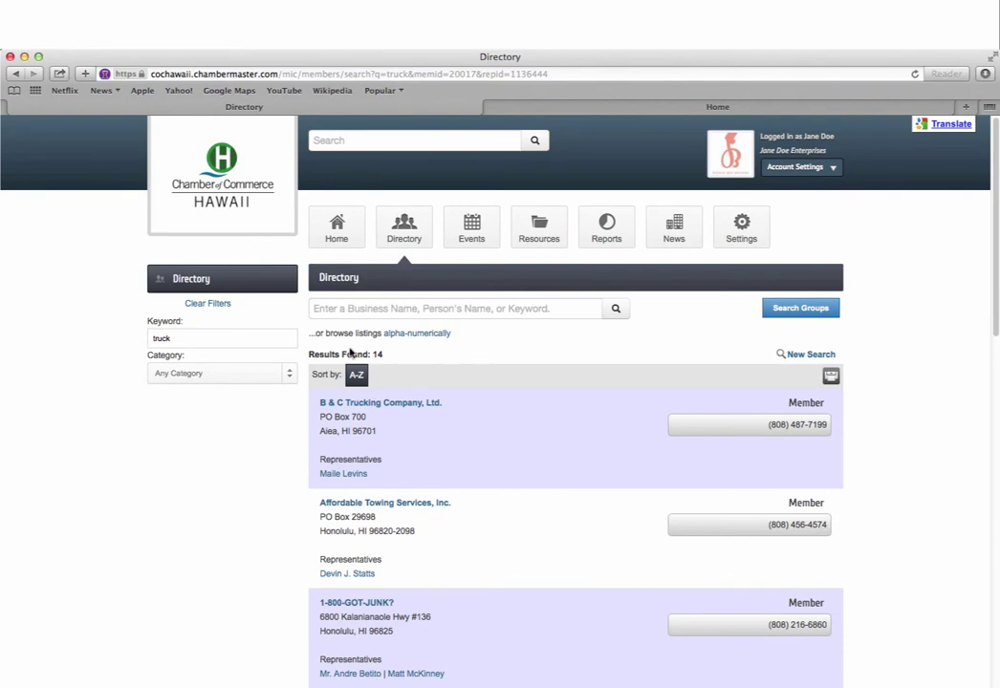
click(244, 374)
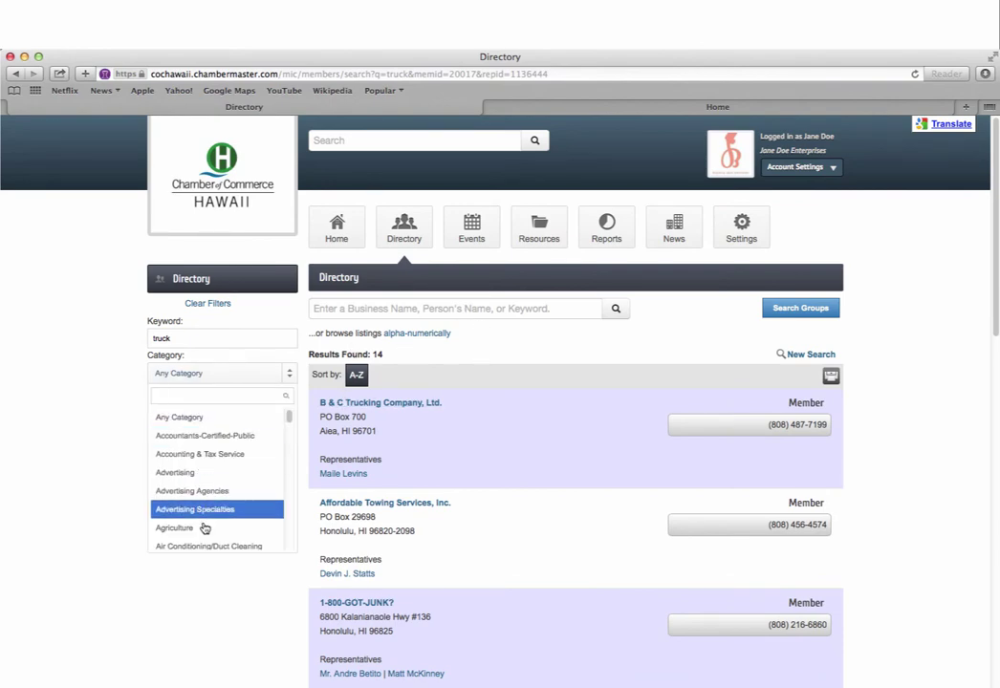
click(96, 520)
- Open the Events page and scroll through the list of upcoming events
click(472, 238)
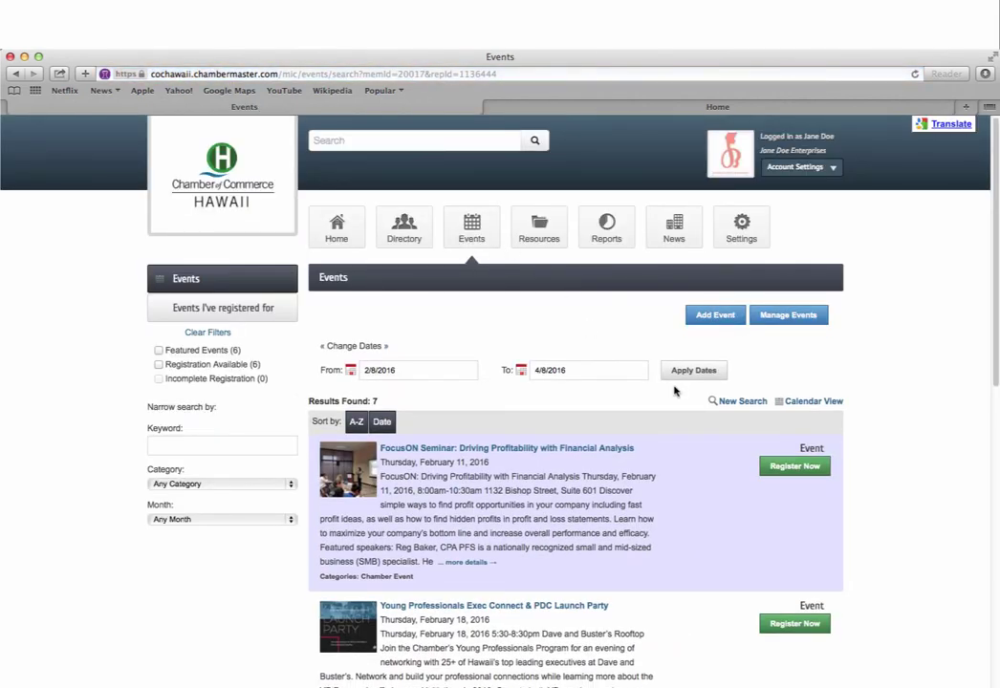
scroll(611, 516, down, 3)
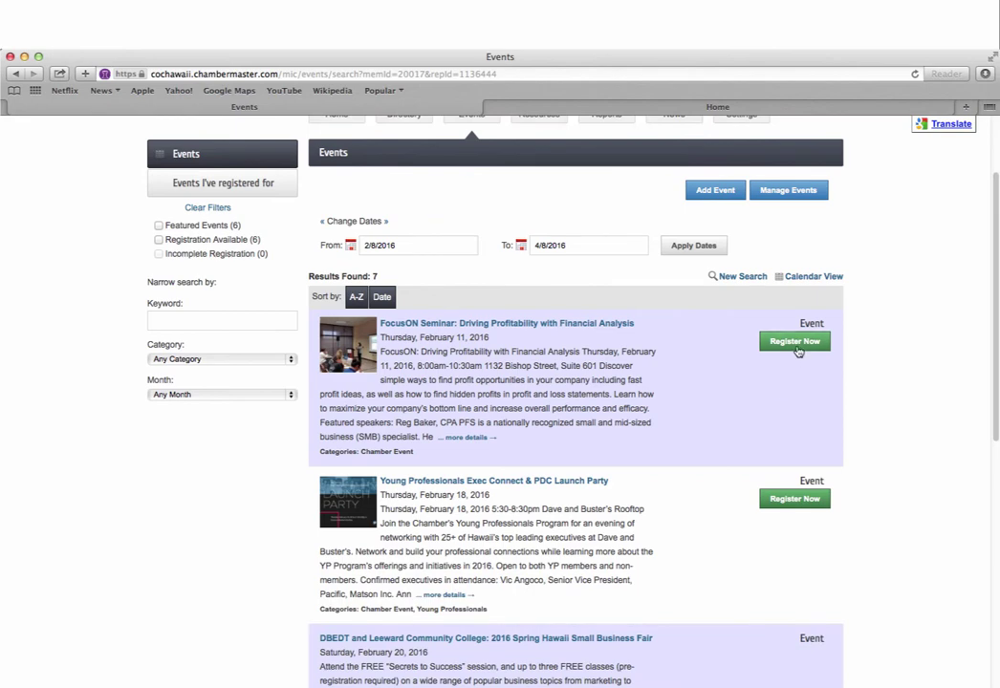
scroll(688, 459, down, 7)
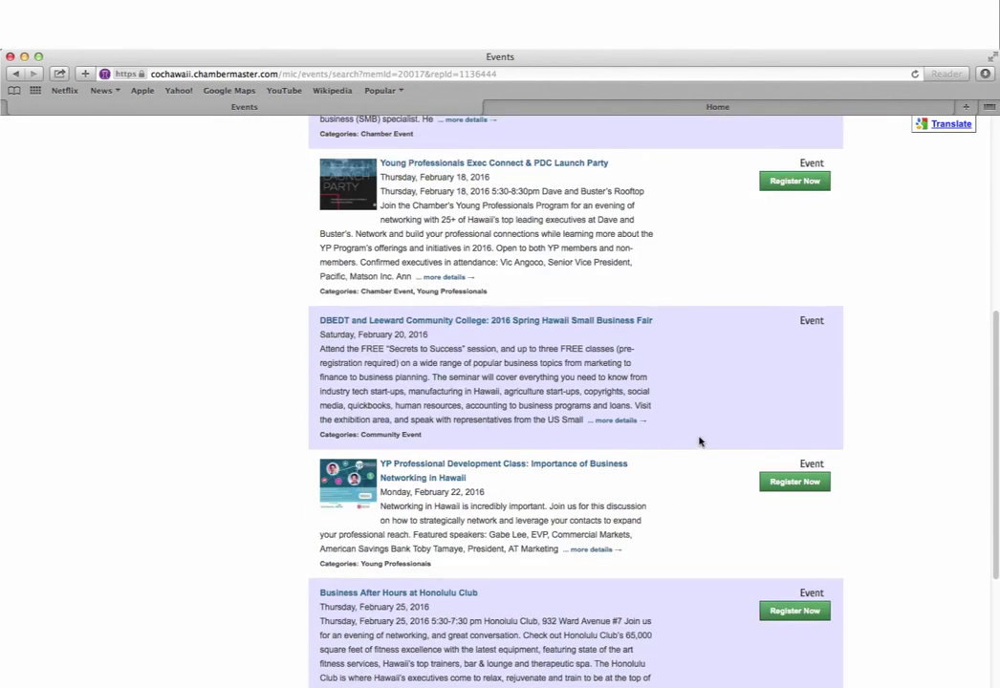
scroll(699, 440, down, 8)
scroll(705, 354, up, 9)
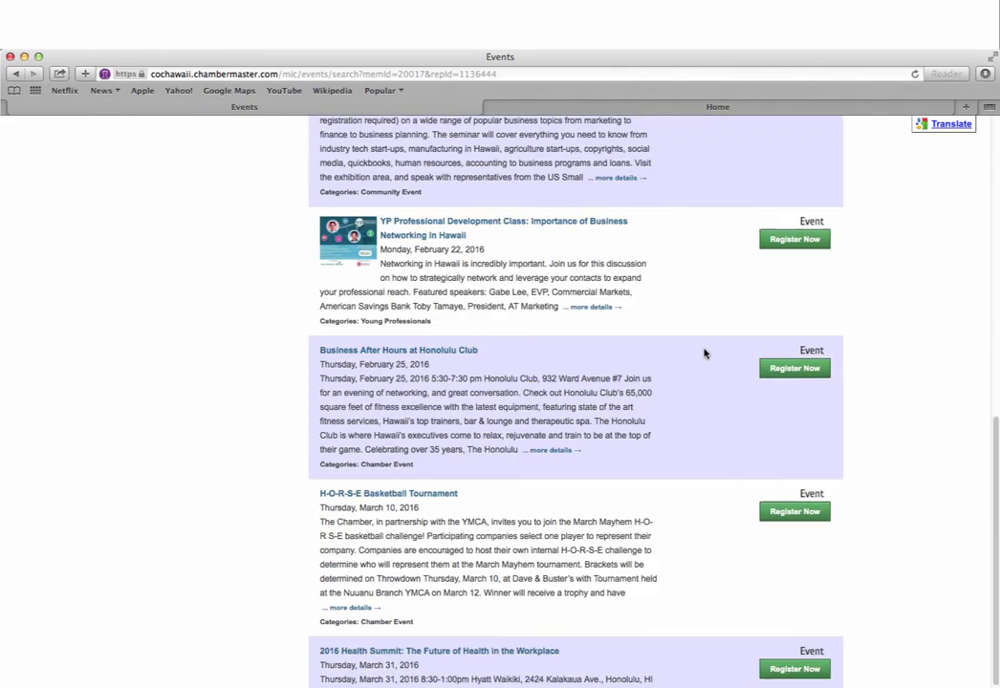
scroll(704, 354, up, 10)
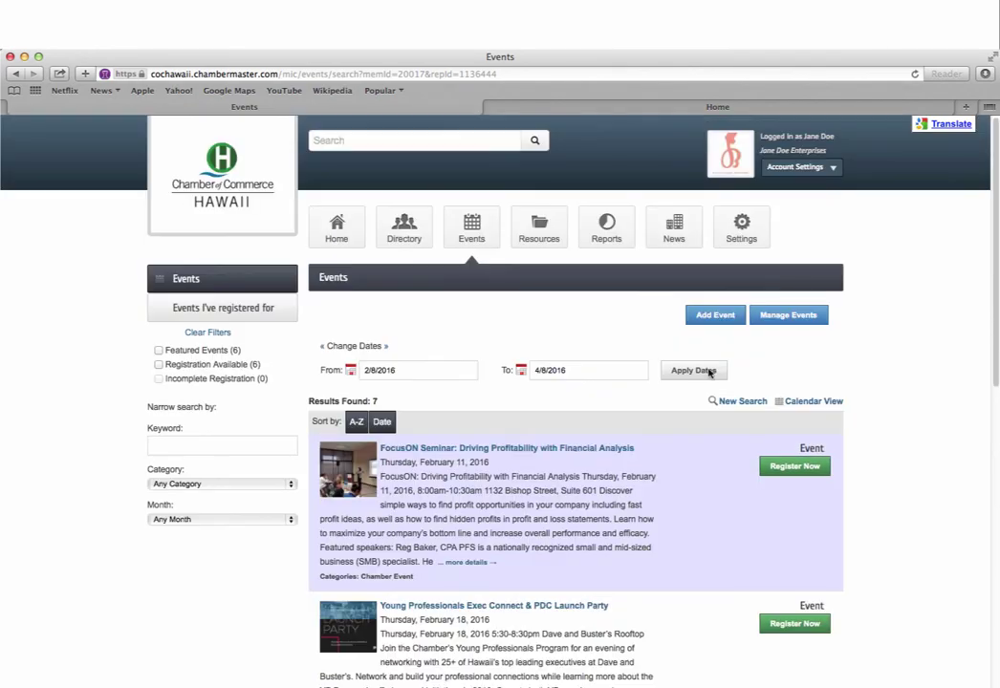
- Start a new event and look over the blank Events - Create form
click(712, 317)
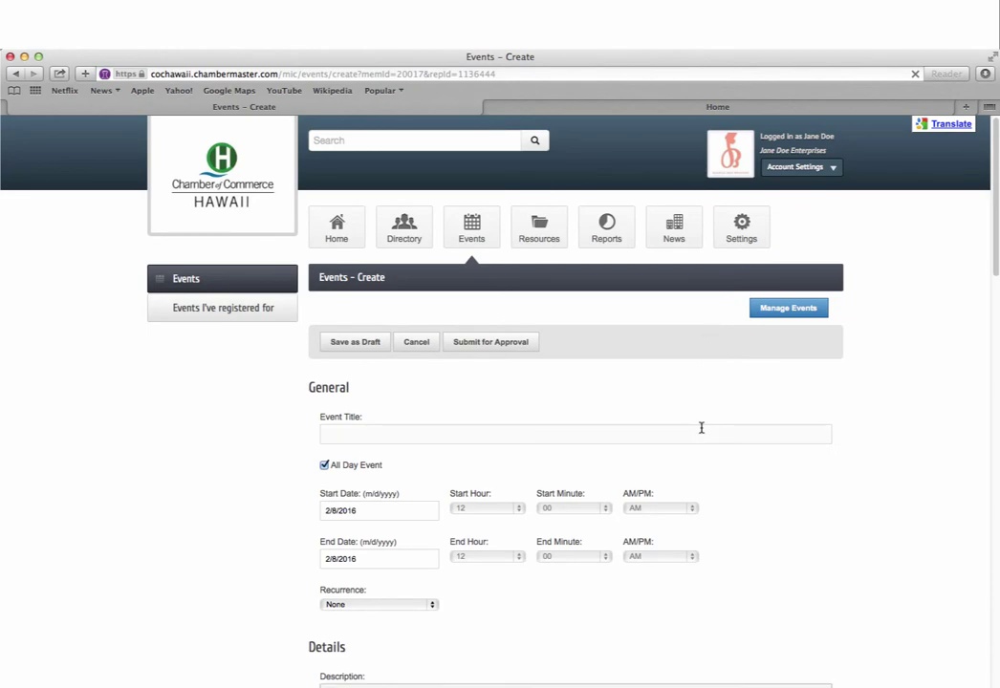
scroll(793, 511, down, 15)
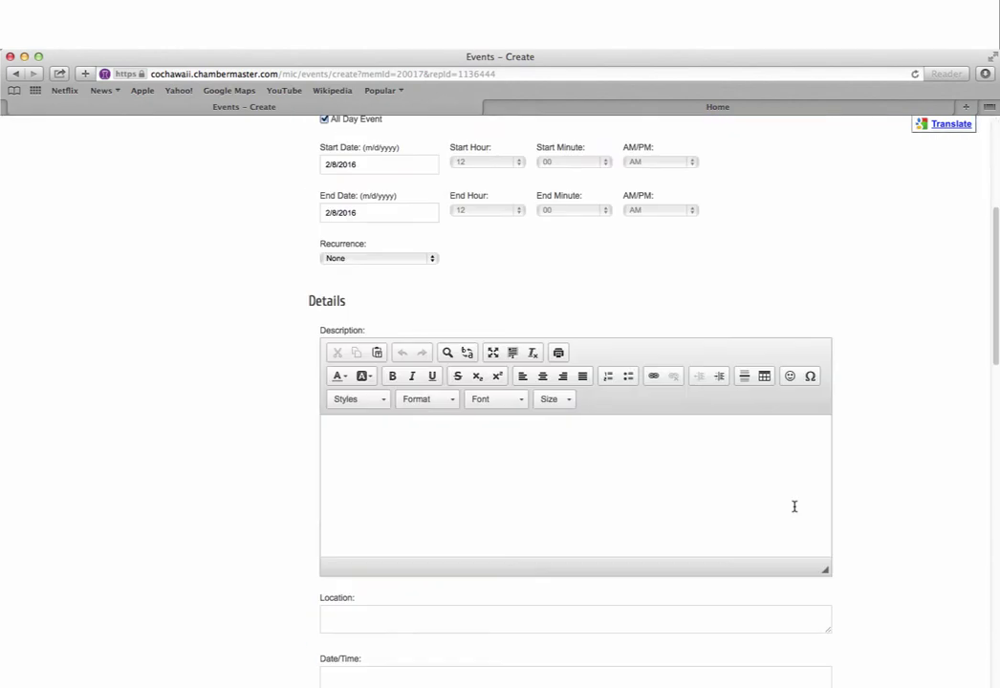
scroll(784, 602, down, 5)
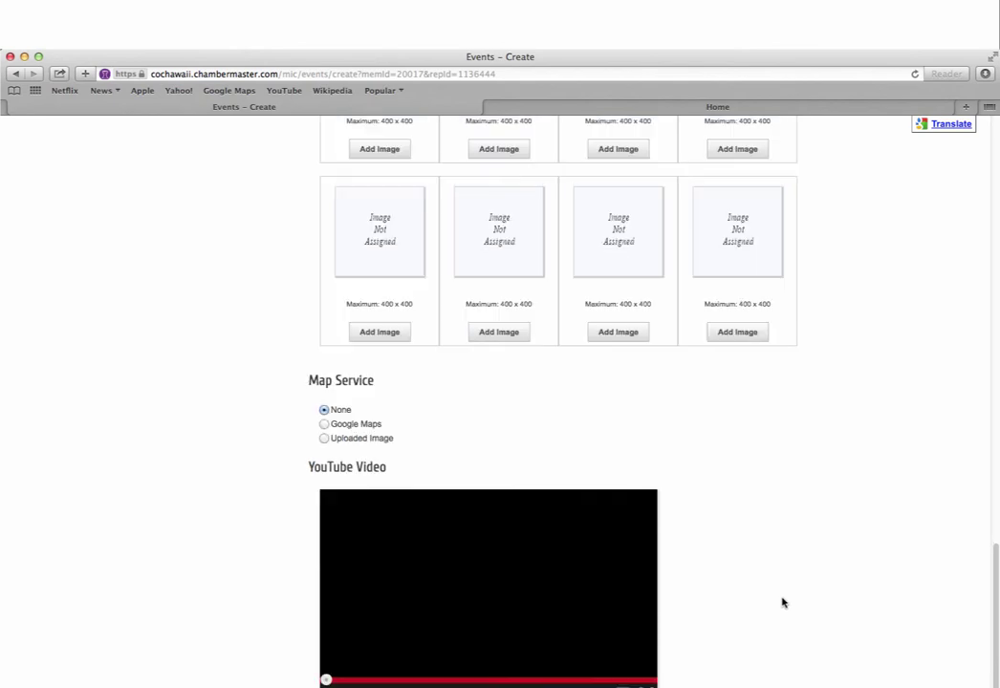
scroll(762, 620, up, 15)
scroll(762, 620, up, 10)
- Browse the Resources list of 1 document and 8 websites, then open Community Content
click(555, 245)
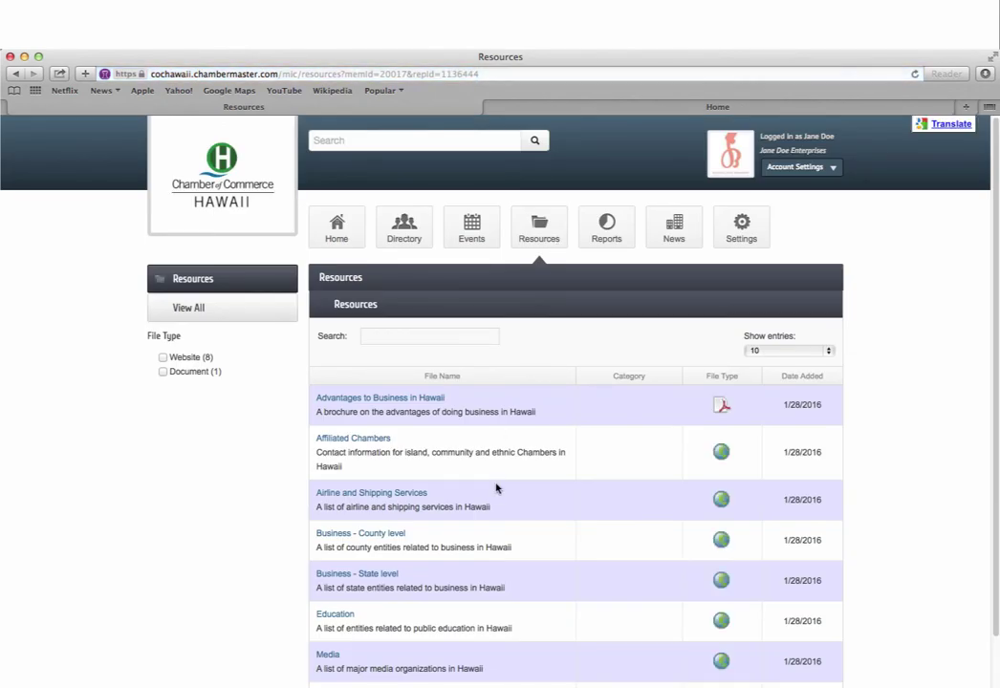
scroll(515, 502, down, 3)
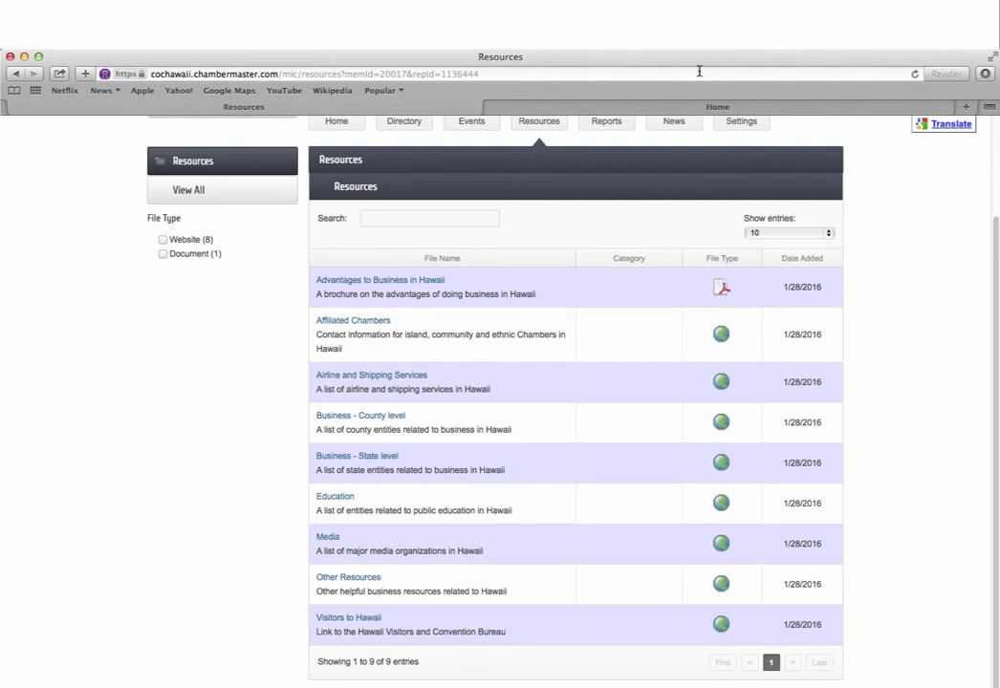
click(679, 124)
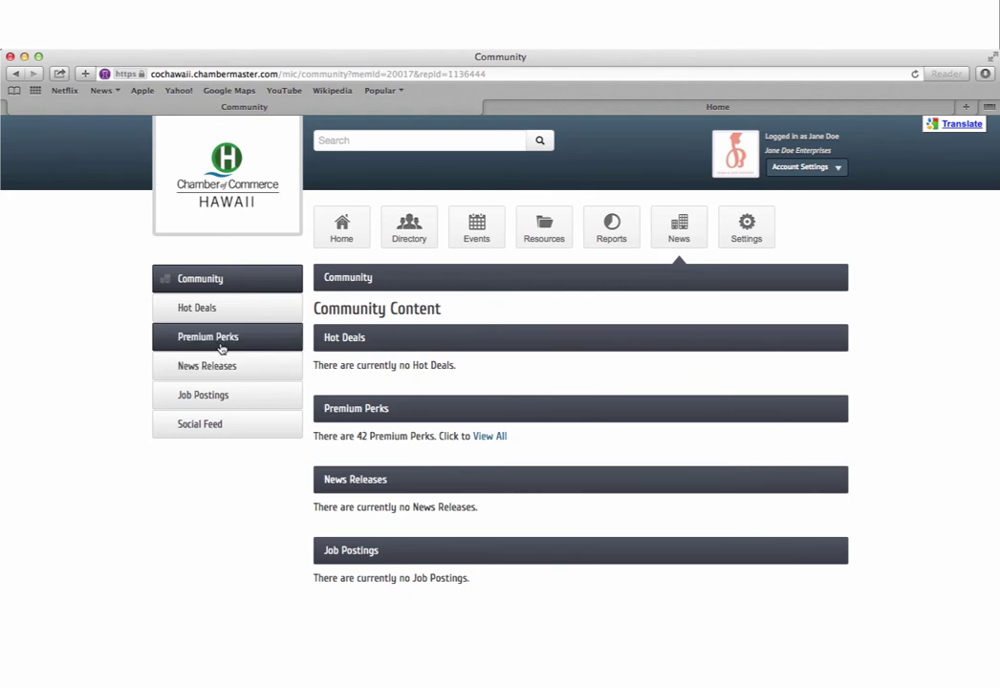
- Review Premium Perks, News Releases and Job Postings, opening the new perk and job posting forms
click(219, 344)
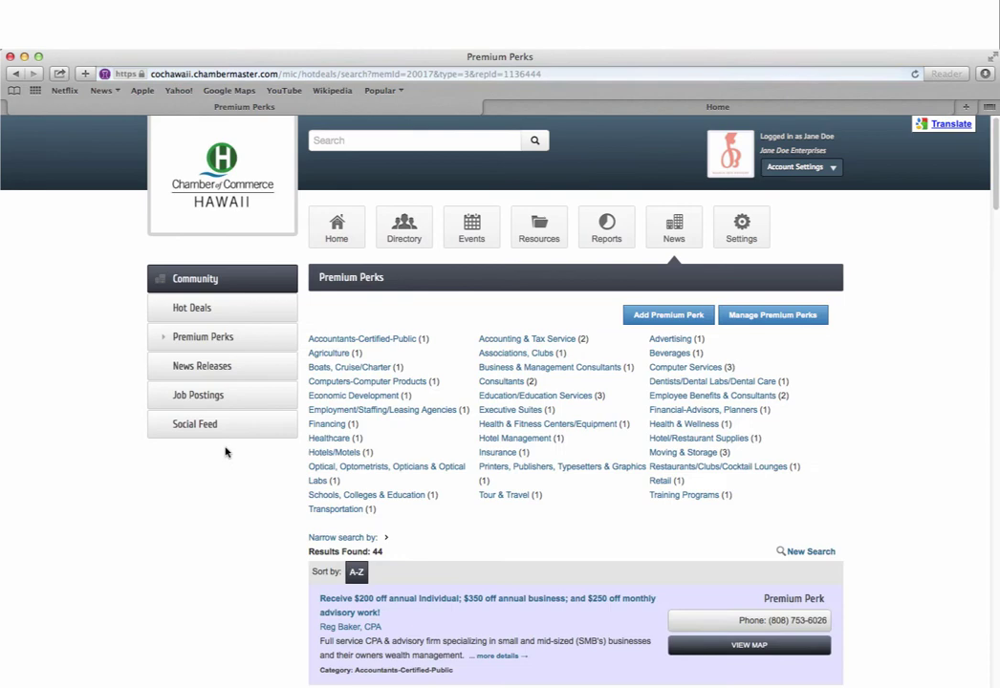
click(693, 321)
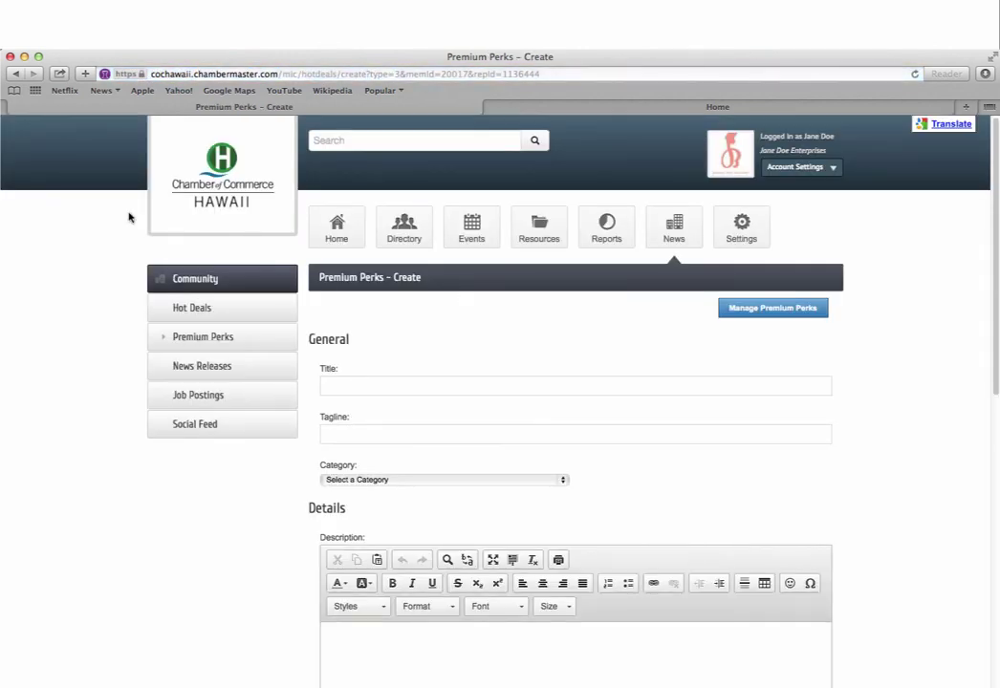
click(196, 367)
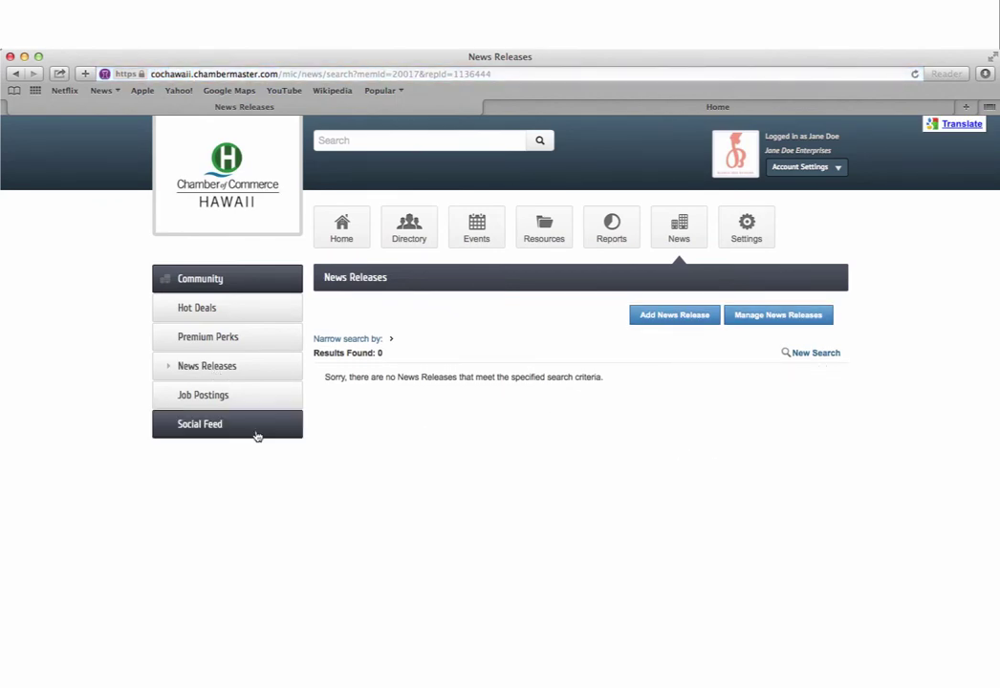
click(235, 396)
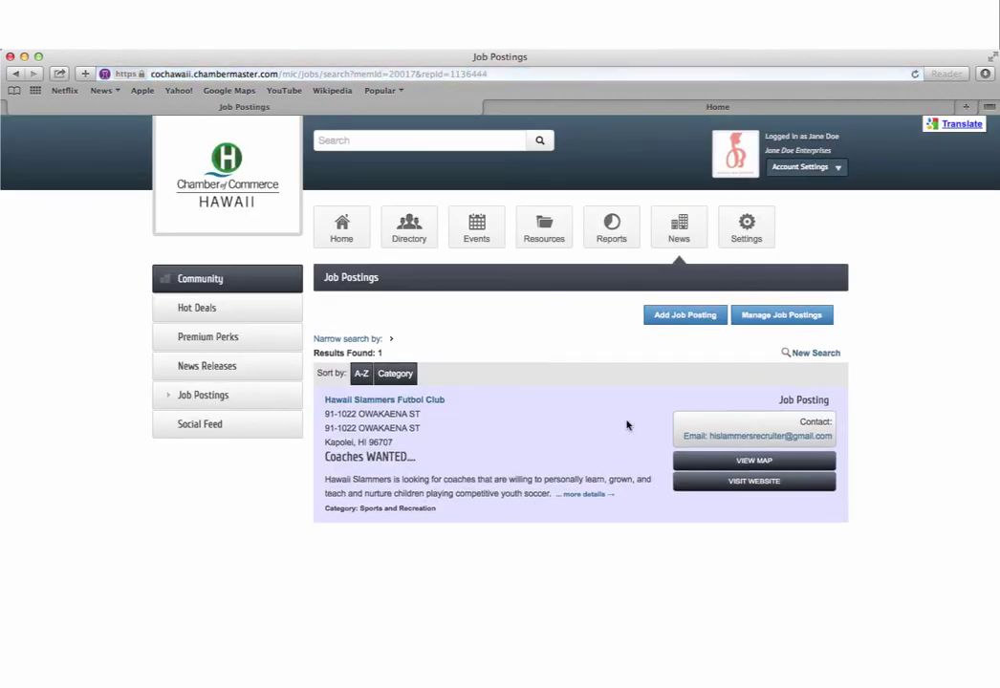
click(664, 318)
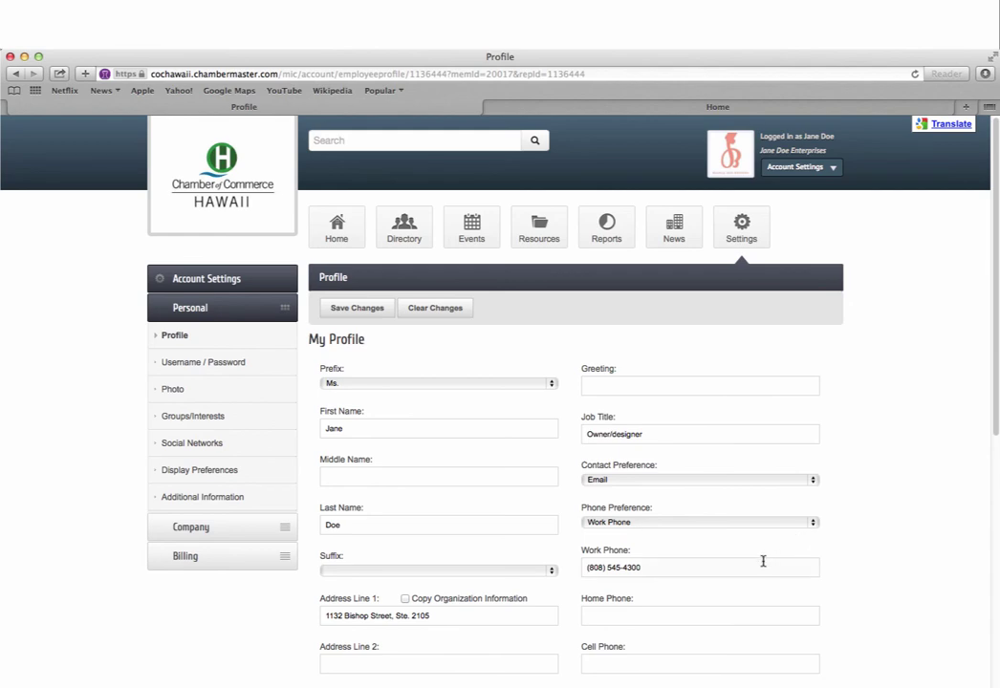
- View the username settings, then add the MIHG committee under Groups/Interests and save
click(211, 368)
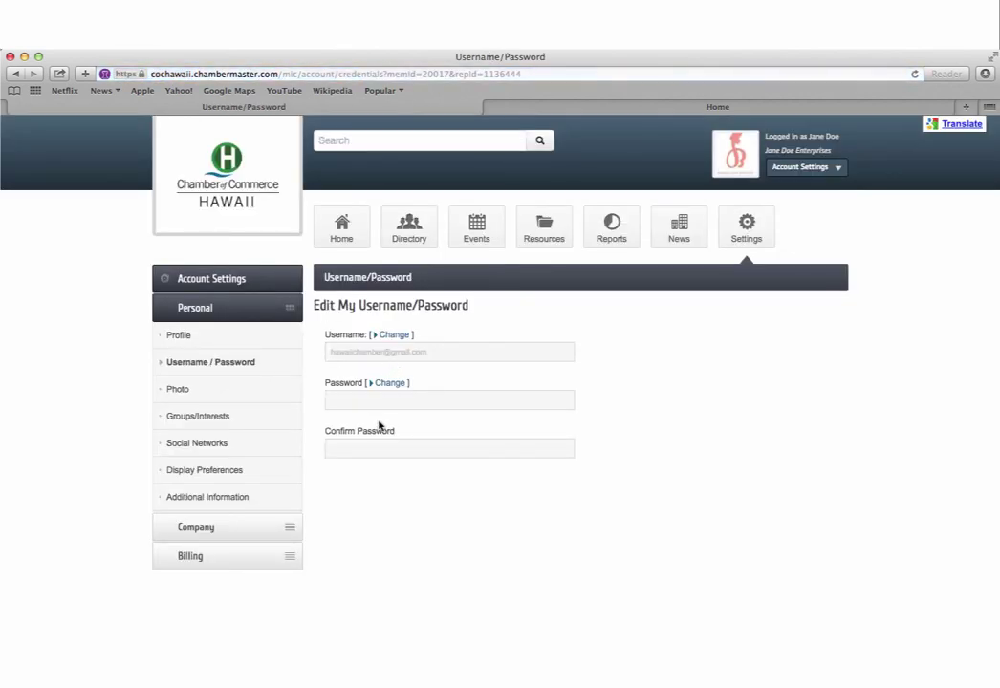
click(214, 418)
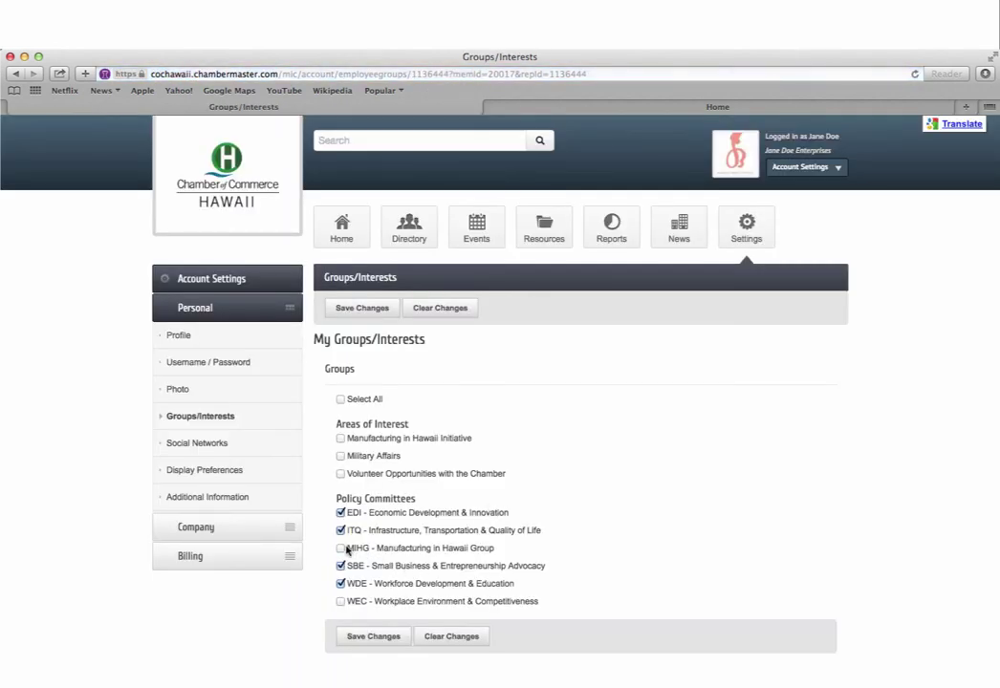
click(340, 548)
click(374, 638)
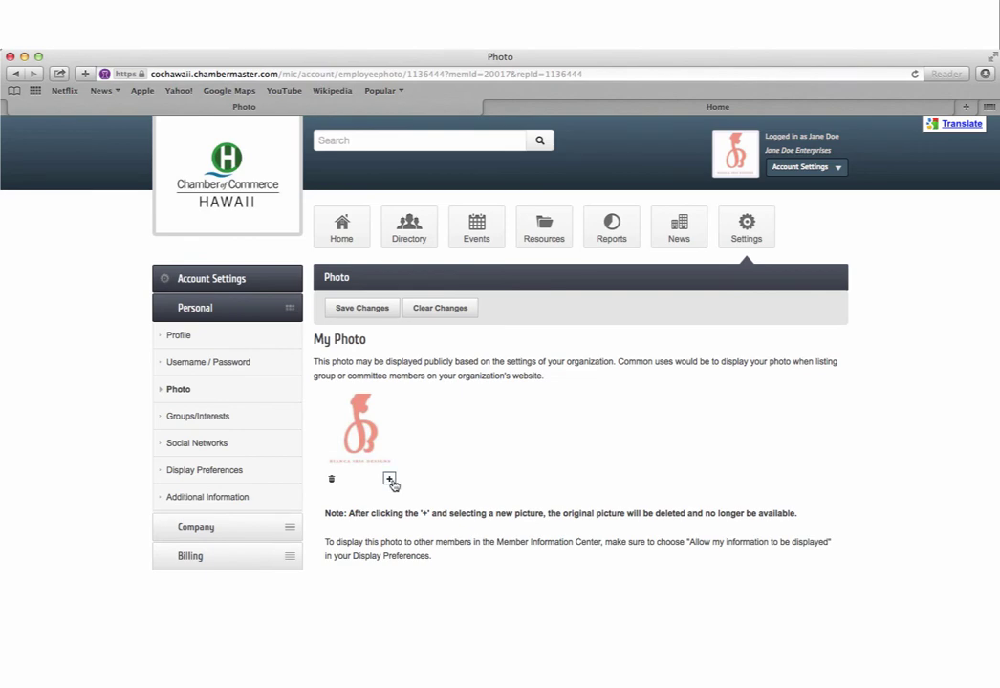
- Save the display preferences so Address Information is shown to the public
click(217, 449)
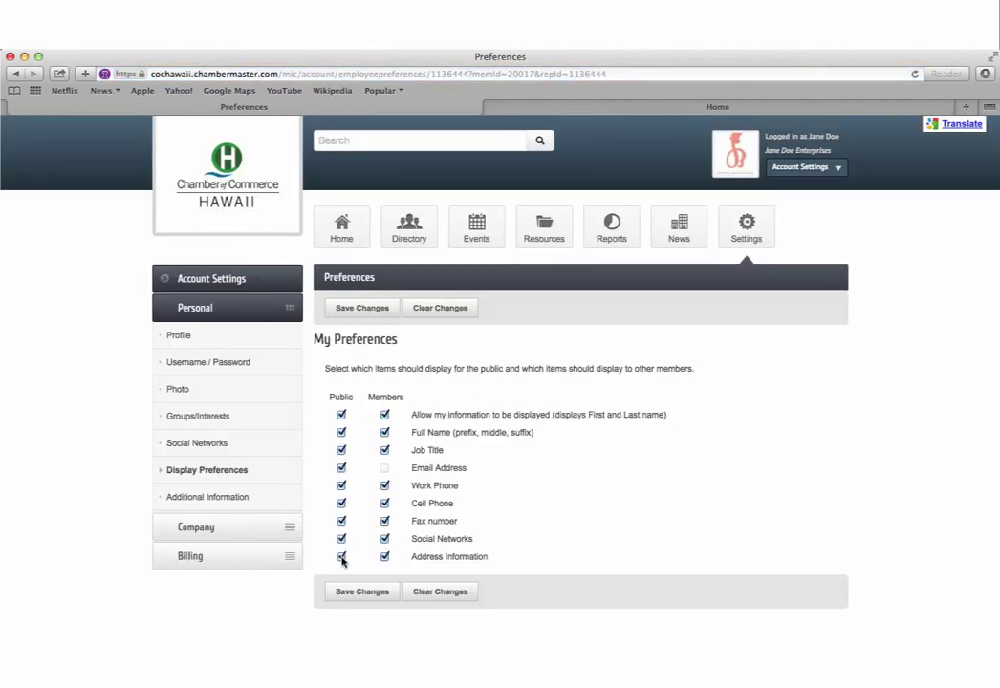
click(361, 592)
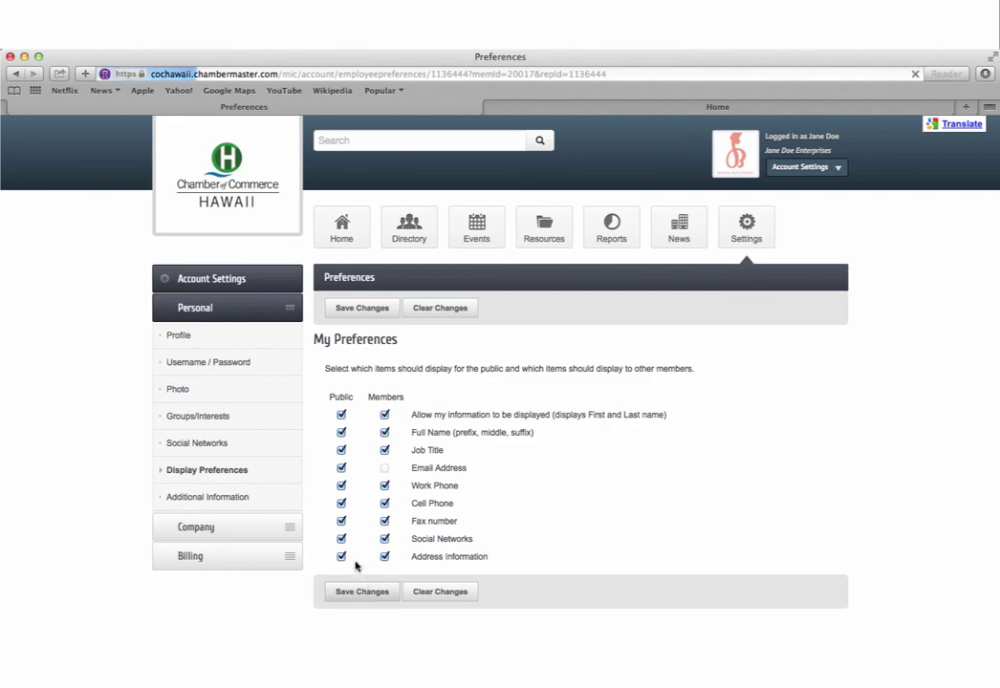
click(250, 529)
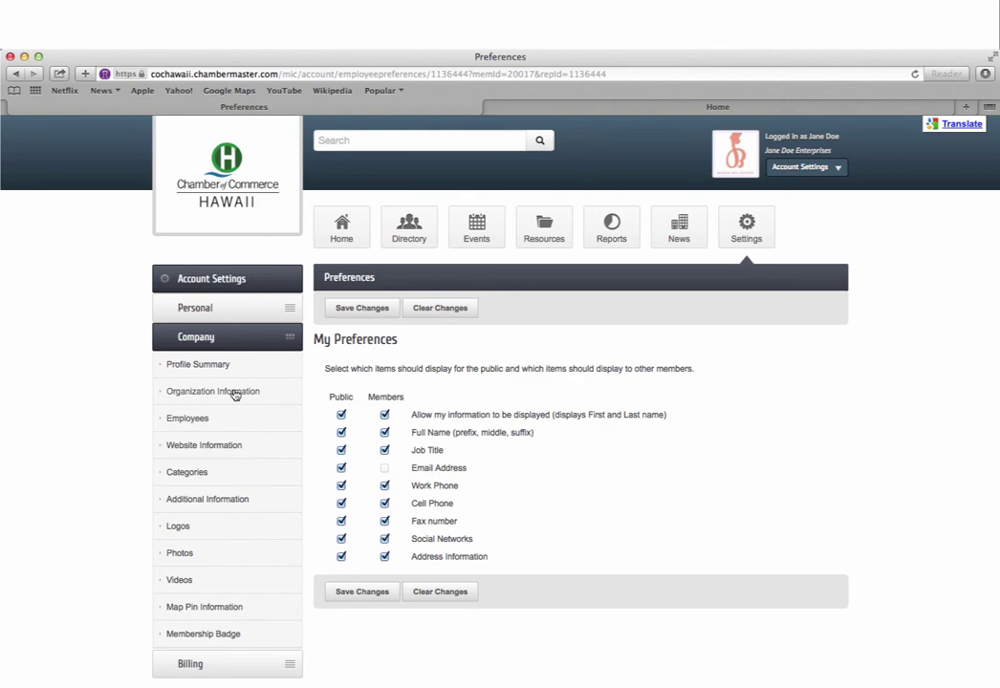
- Review the company's Organization Information, Employees list and Add Employee/Rep form
click(234, 394)
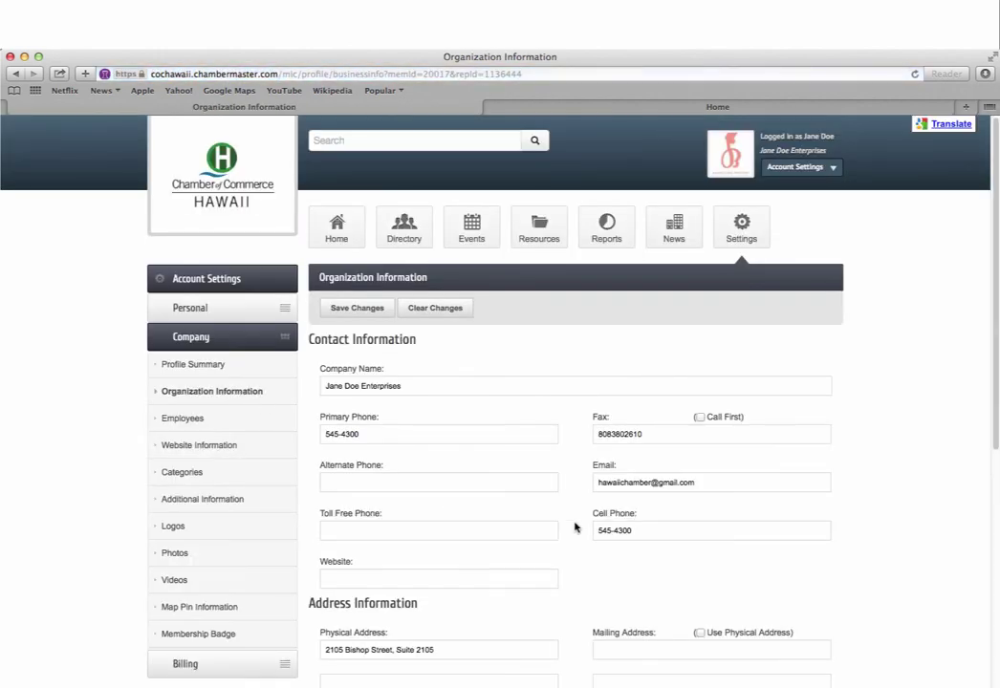
scroll(576, 526, down, 5)
scroll(576, 527, up, 5)
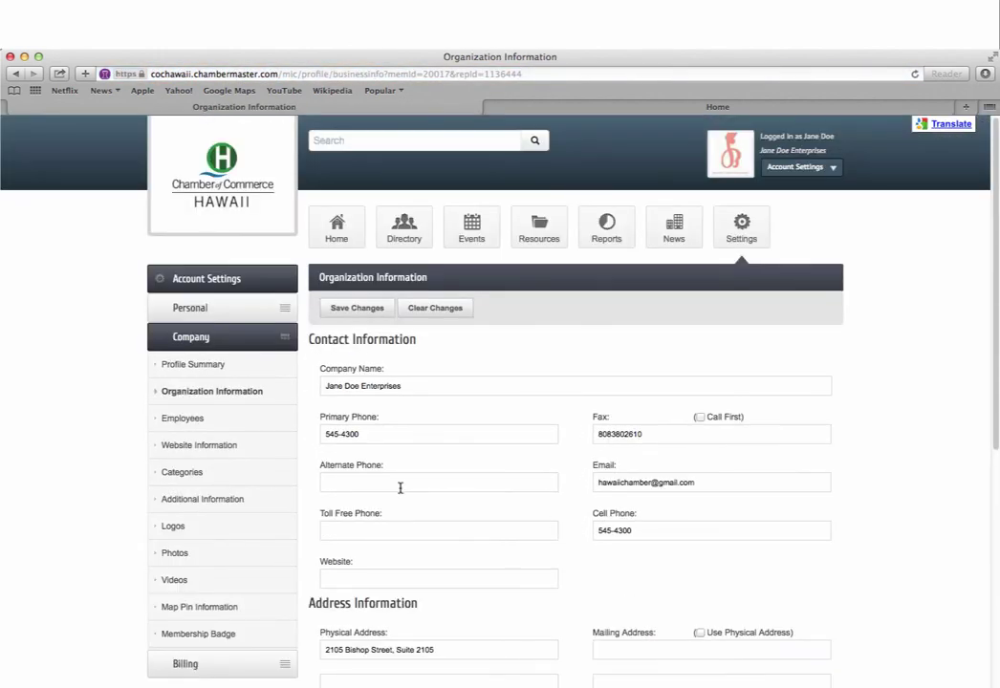
click(188, 421)
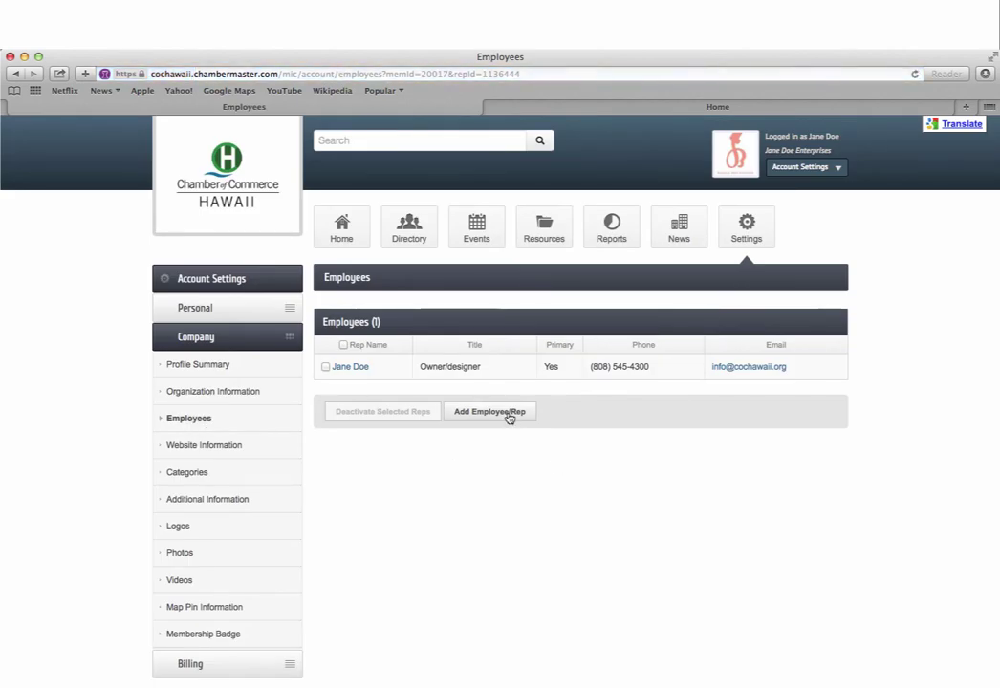
click(508, 414)
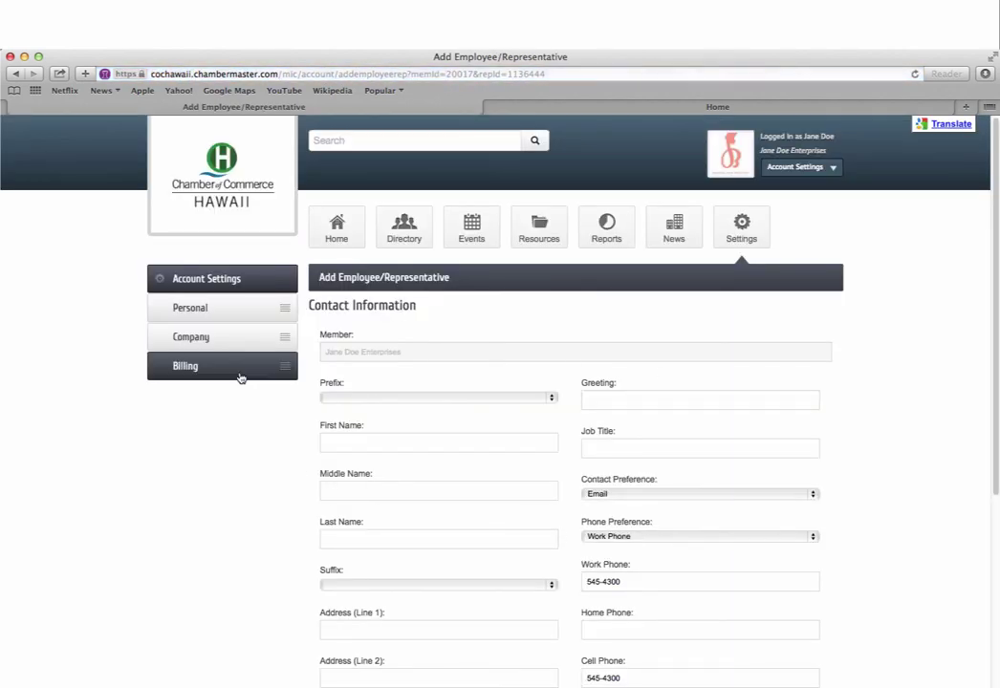
click(239, 338)
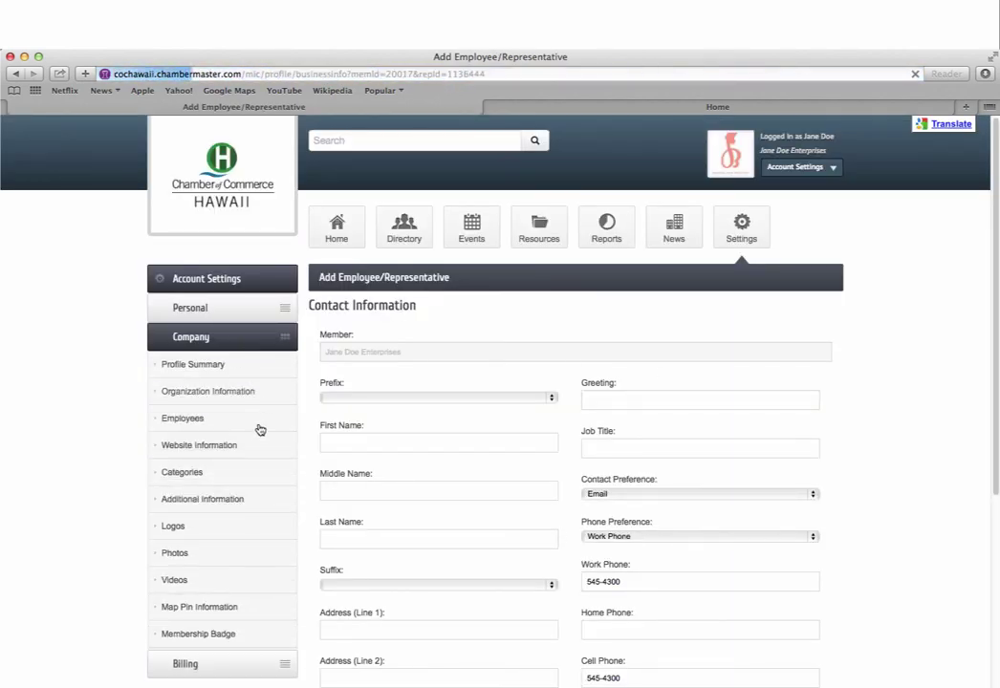
- Check Website Information and Categories (Jewelers primary, Retail), then view the six-picture photo gallery
click(198, 445)
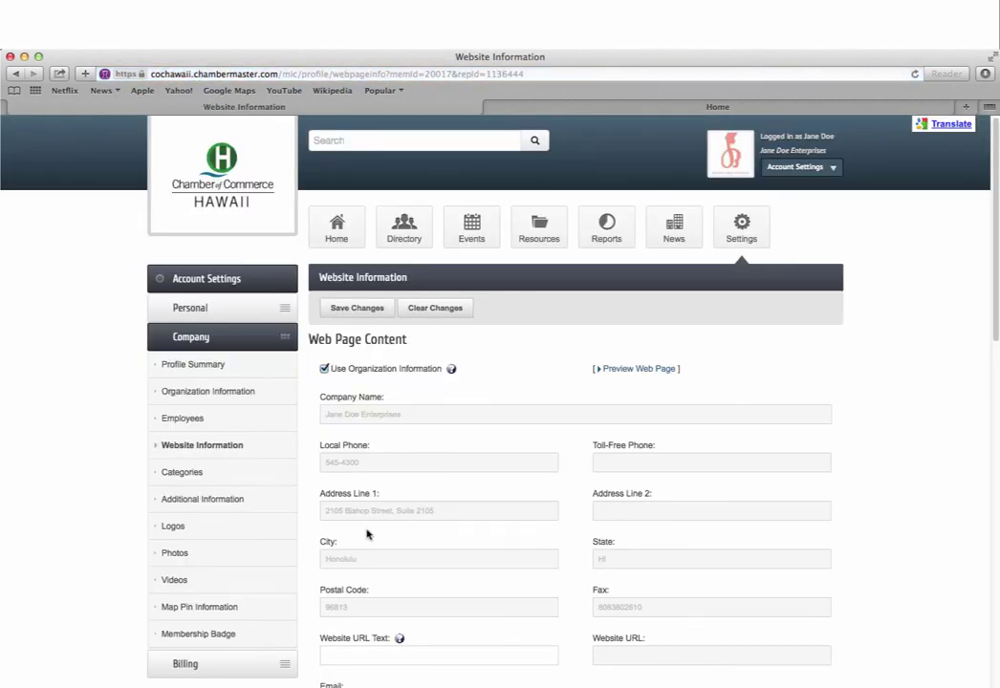
click(182, 472)
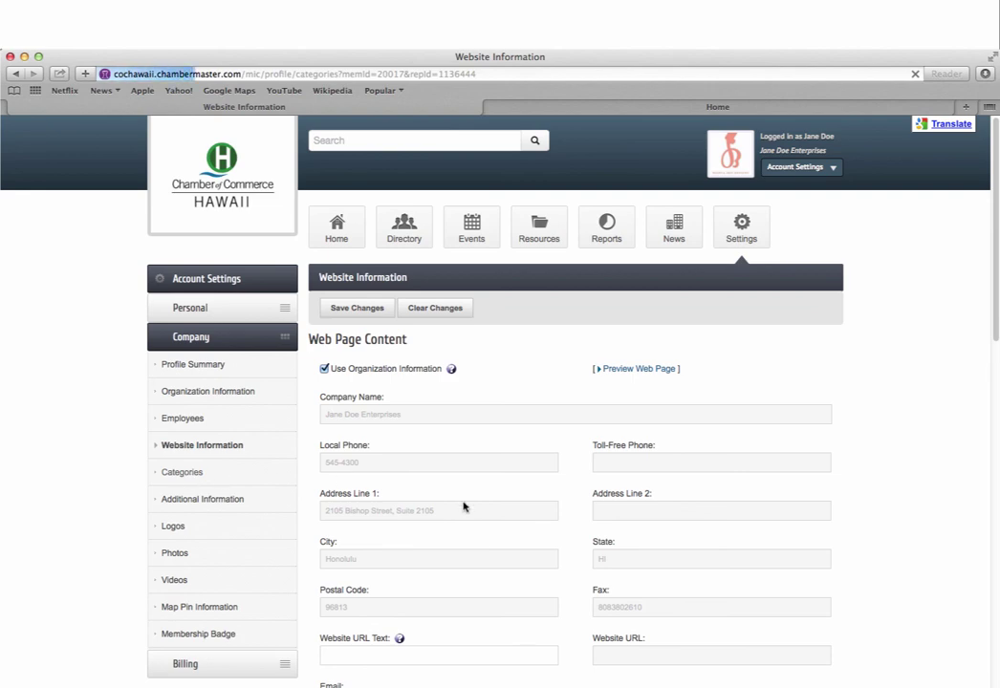
scroll(643, 543, down, 5)
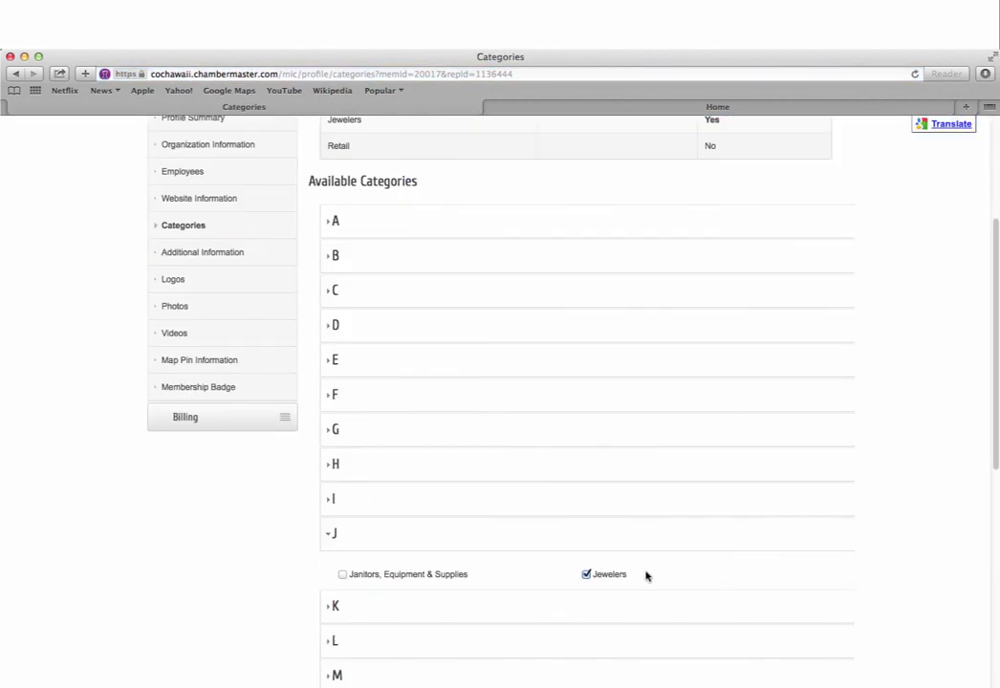
scroll(646, 576, down, 5)
scroll(480, 533, up, 6)
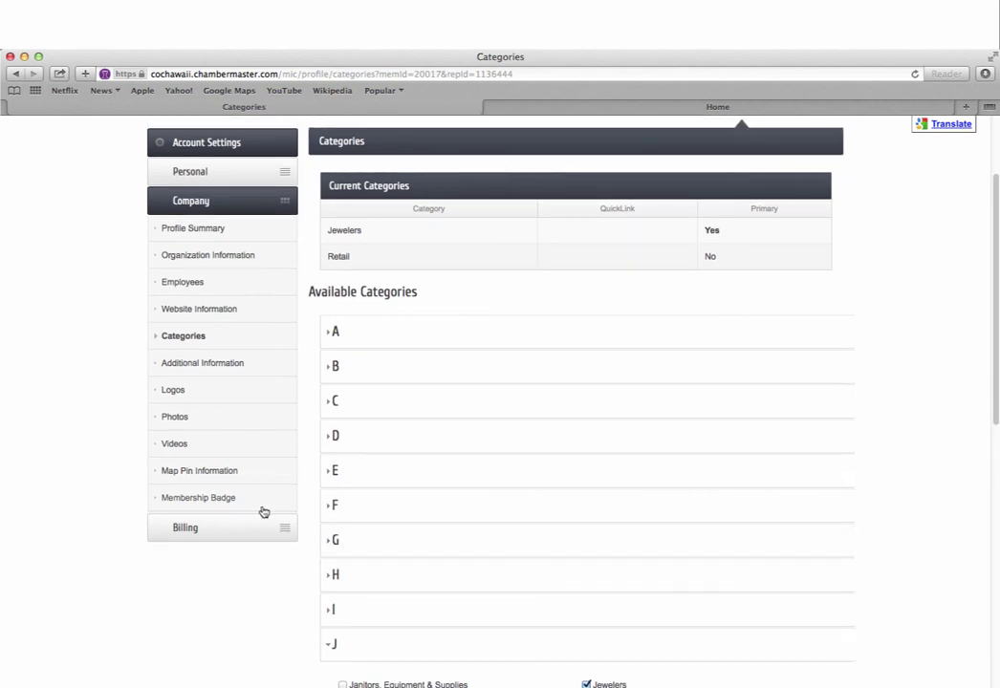
click(180, 423)
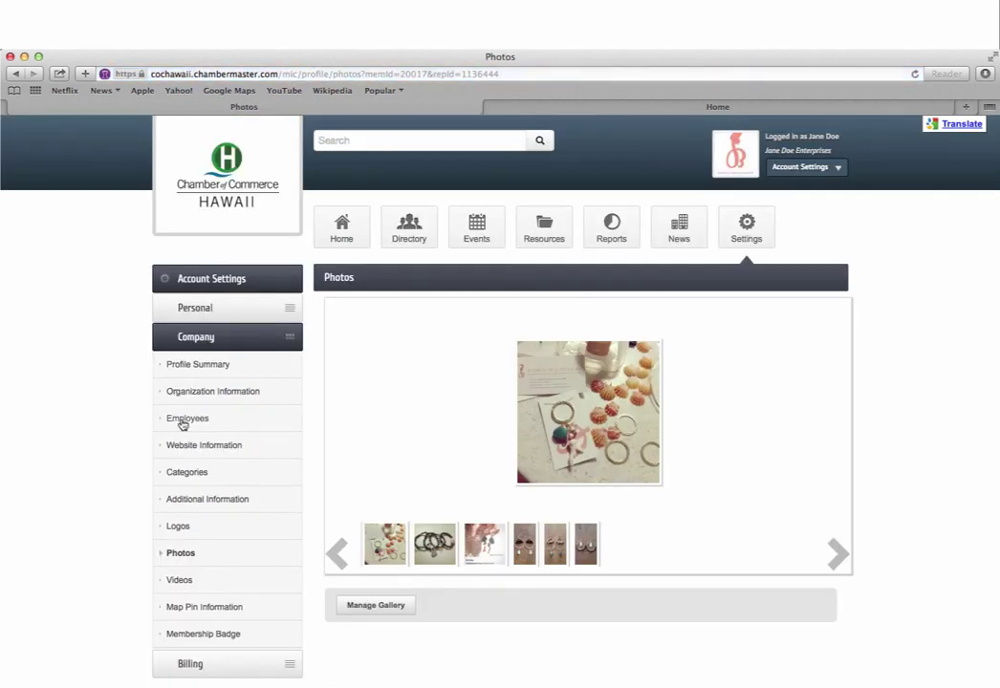
- View the company Videos page, then the Billing Transaction History showing 0 transactions since 2/8/2015
click(186, 584)
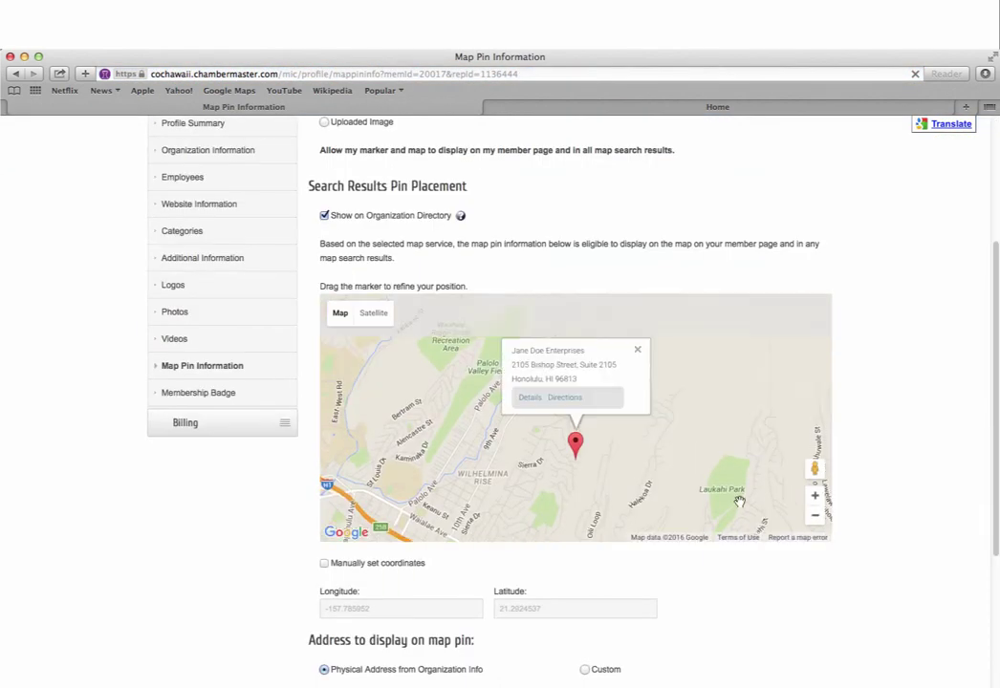
click(213, 423)
scroll(270, 326, up, 5)
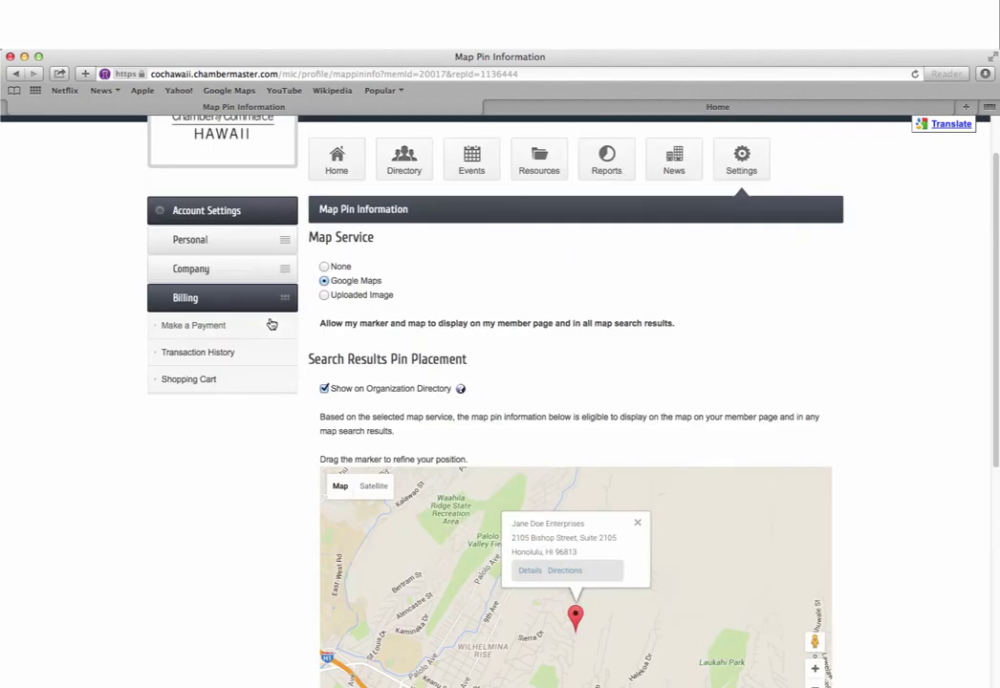
click(234, 372)
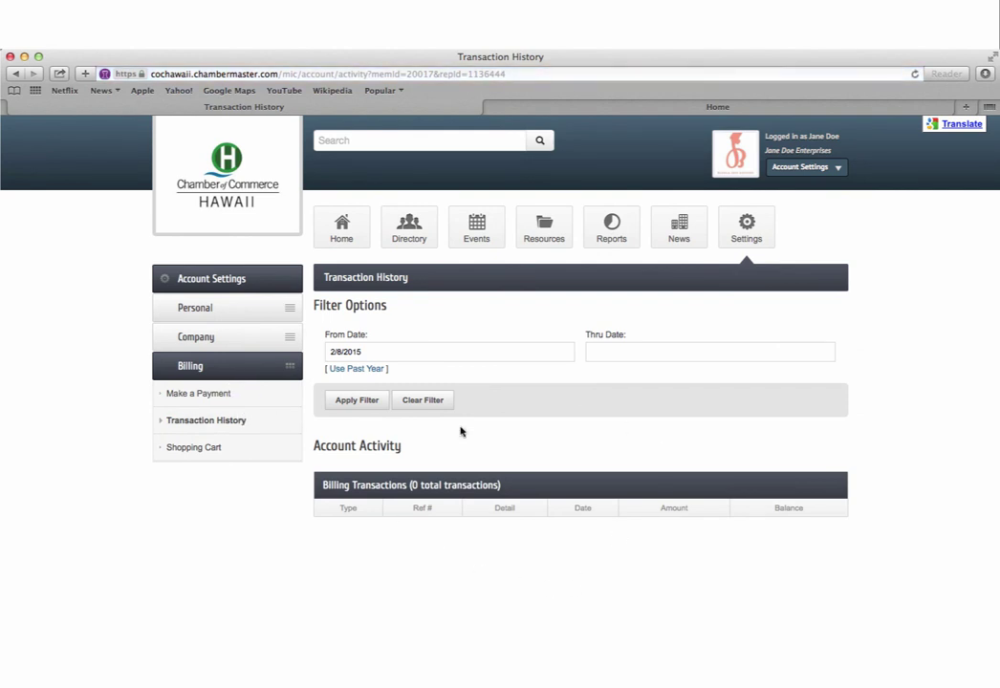
- Go to the Shopping Cart under Billing to check out
click(205, 454)
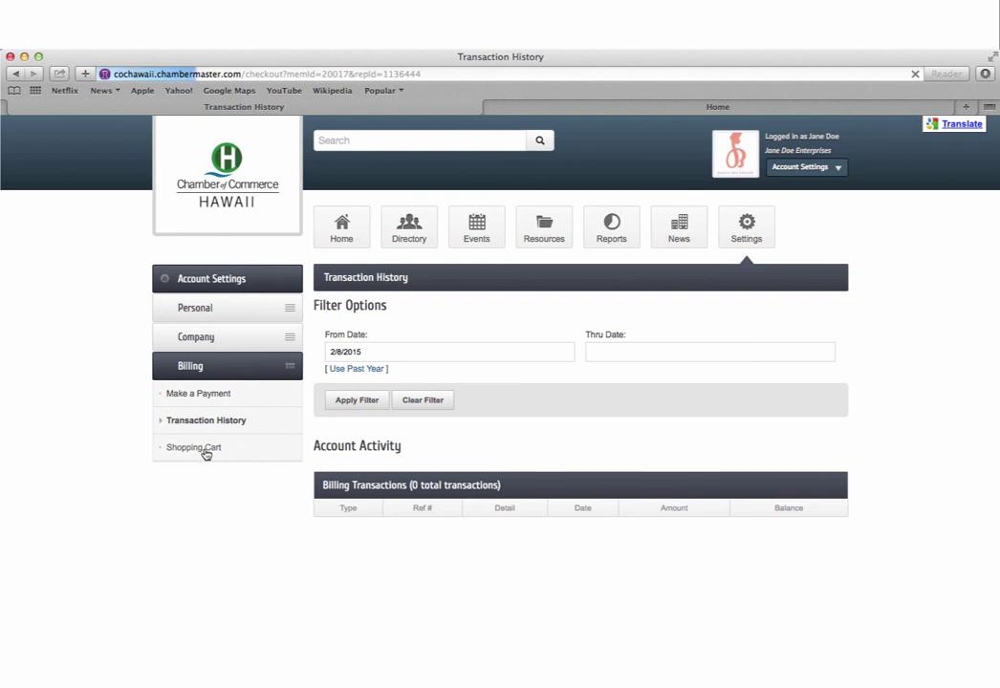